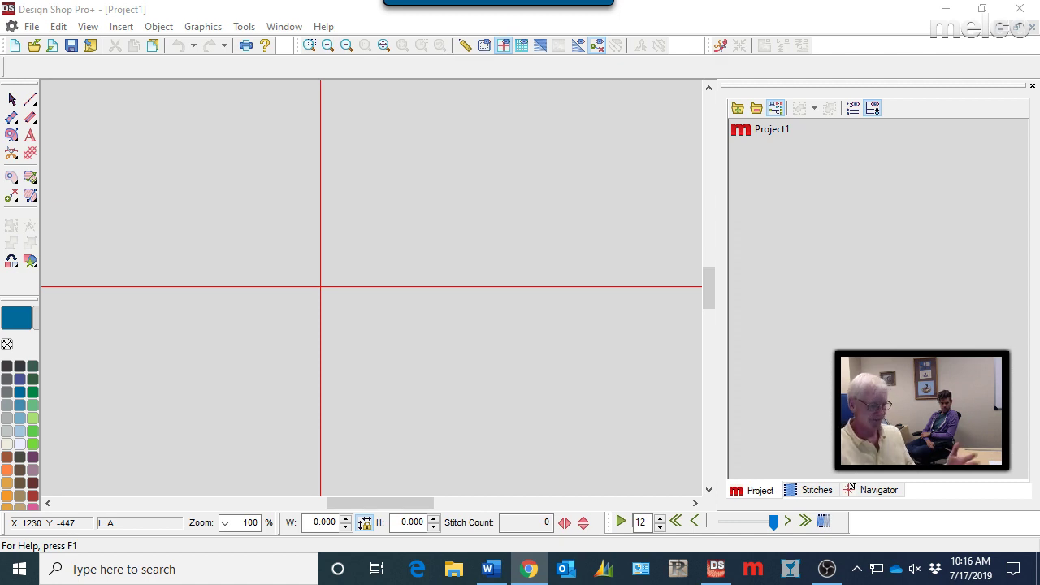
- Minimize Design Shop and expand C: > Program Files (x86) > Melco > Design Shop v10 Final in File Explorer
{"action": "left_click", "coordinate": [943, 12]}
{"action": "left_click", "coordinate": [450, 569]}
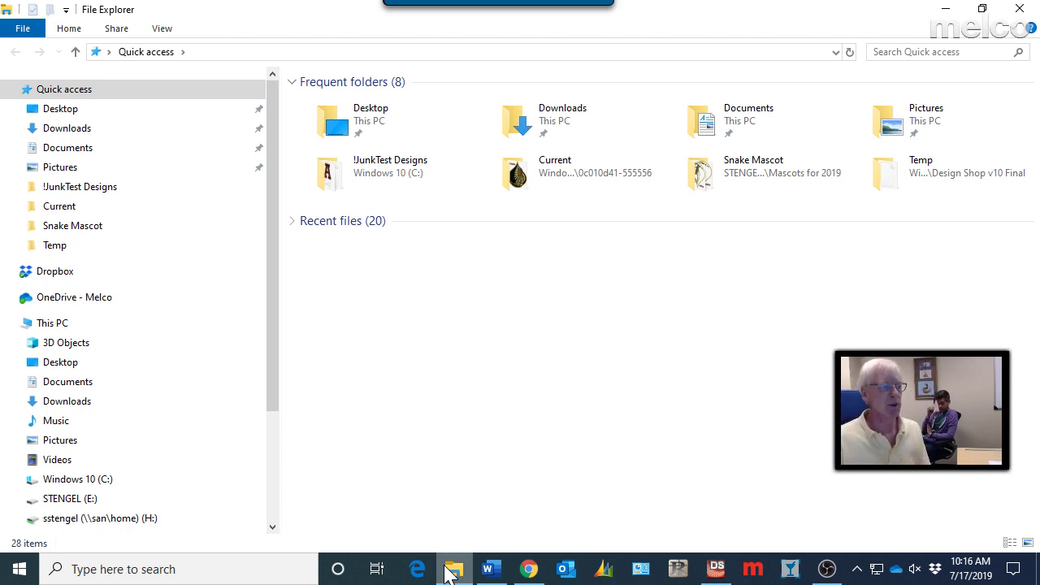
{"action": "mouse_move", "coordinate": [497, 564]}
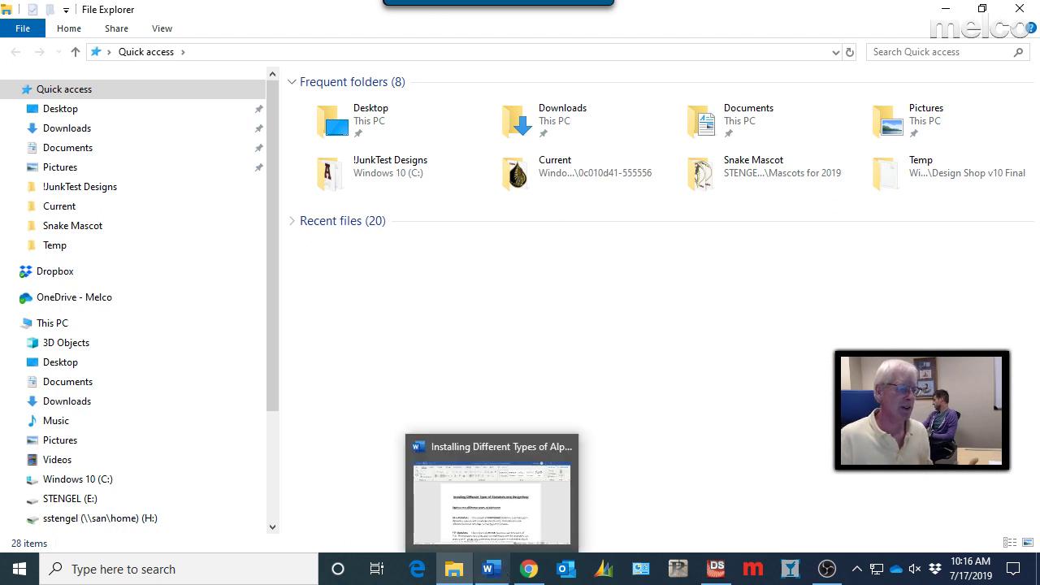
{"action": "left_click", "coordinate": [15, 479]}
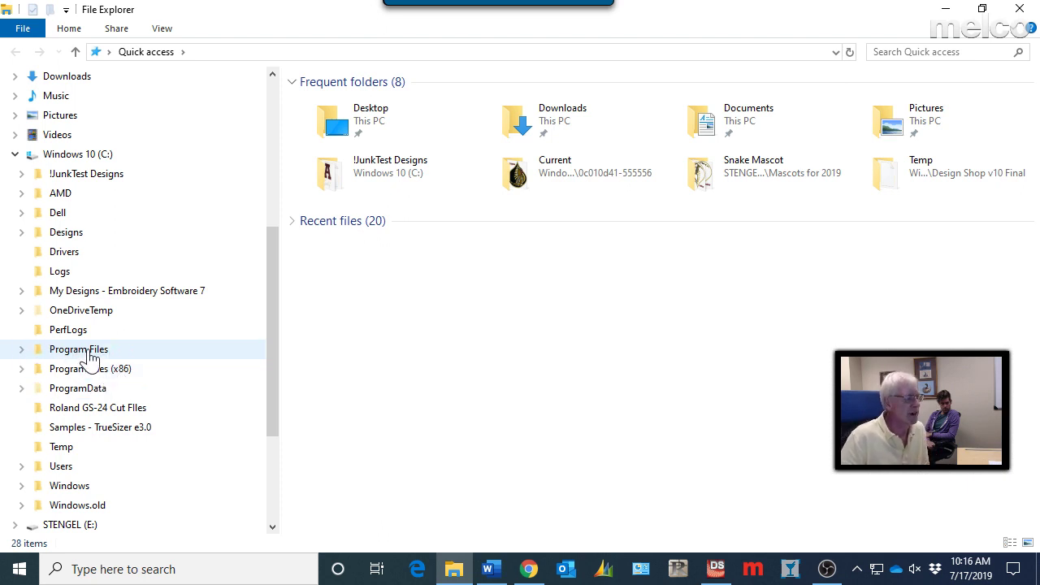
{"action": "left_click", "coordinate": [13, 374]}
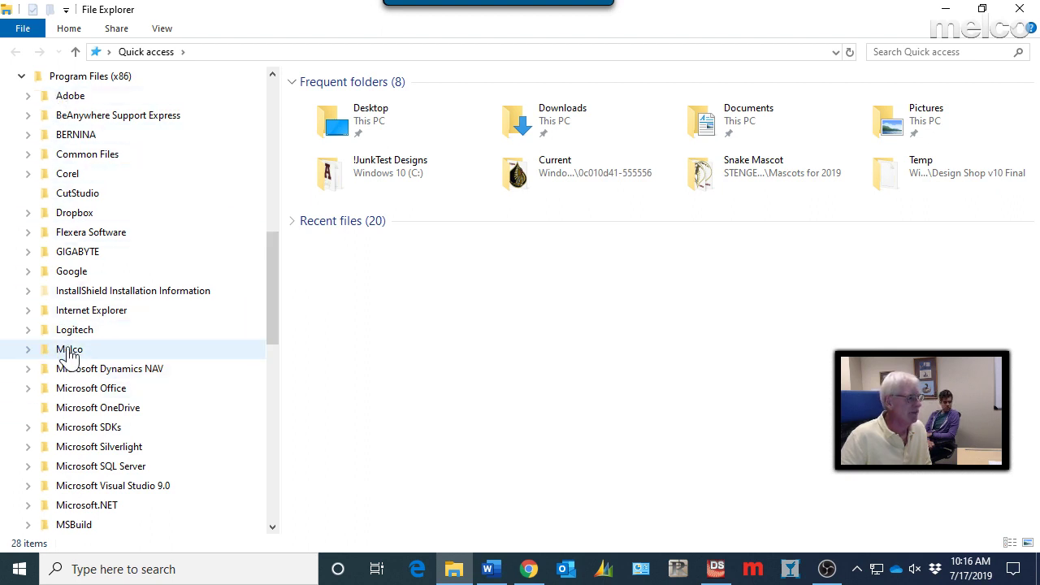
{"action": "left_click", "coordinate": [27, 351]}
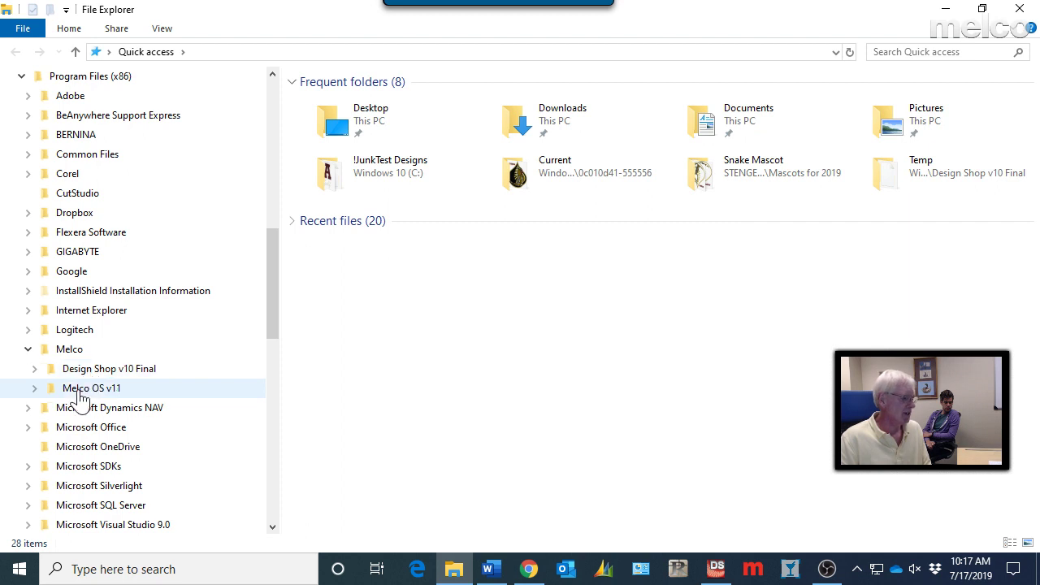
{"action": "left_click", "coordinate": [35, 369]}
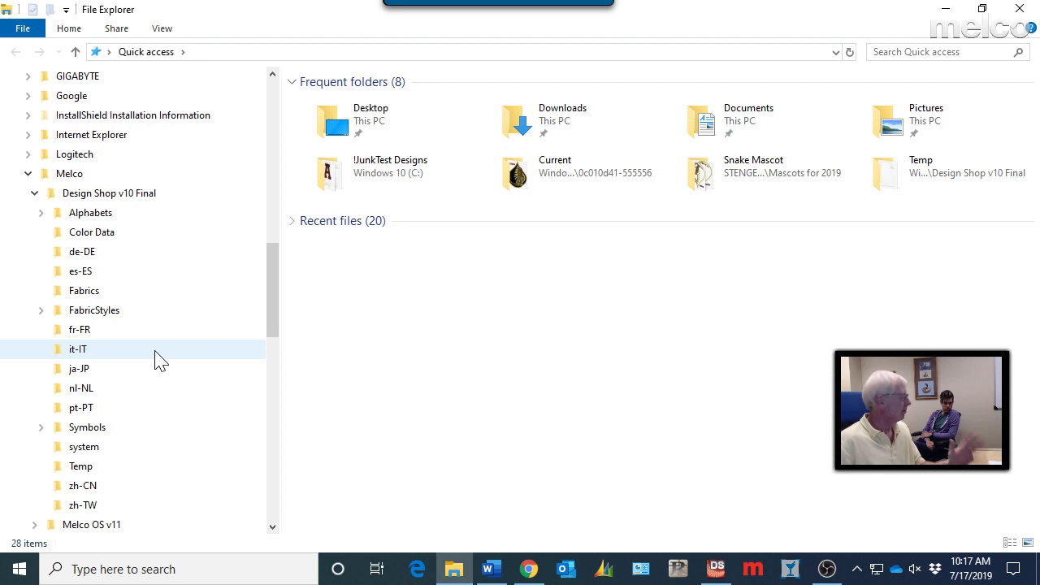
- Browse the Alphabets folder's file list, then minimize File Explorer
{"action": "left_click", "coordinate": [72, 218]}
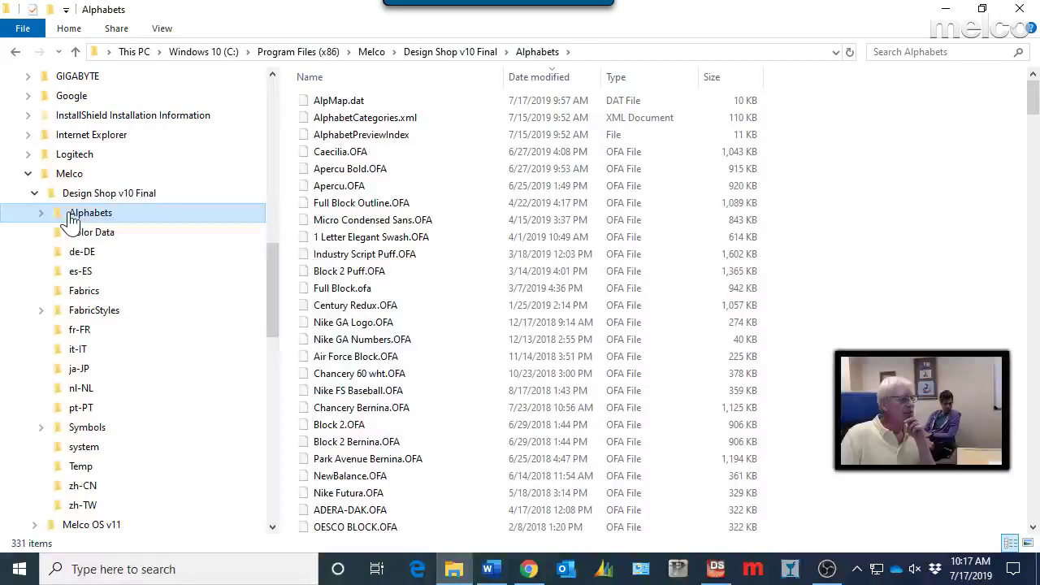
{"action": "scroll", "coordinate": [520, 309], "scroll_direction": "down", "scroll_amount": 3}
{"action": "scroll", "coordinate": [520, 309], "scroll_direction": "up", "scroll_amount": 3}
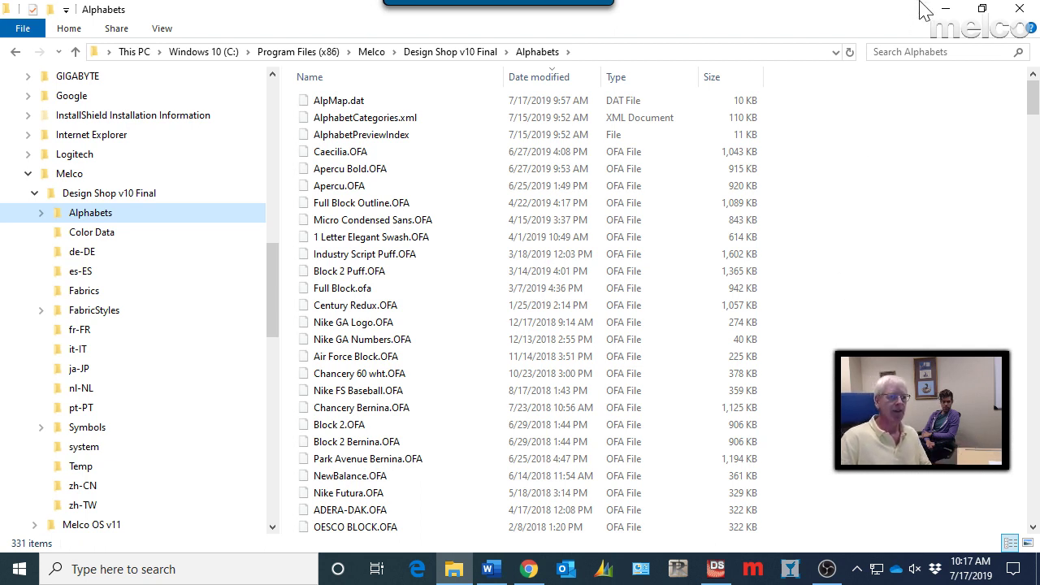
{"action": "left_click", "coordinate": [946, 9]}
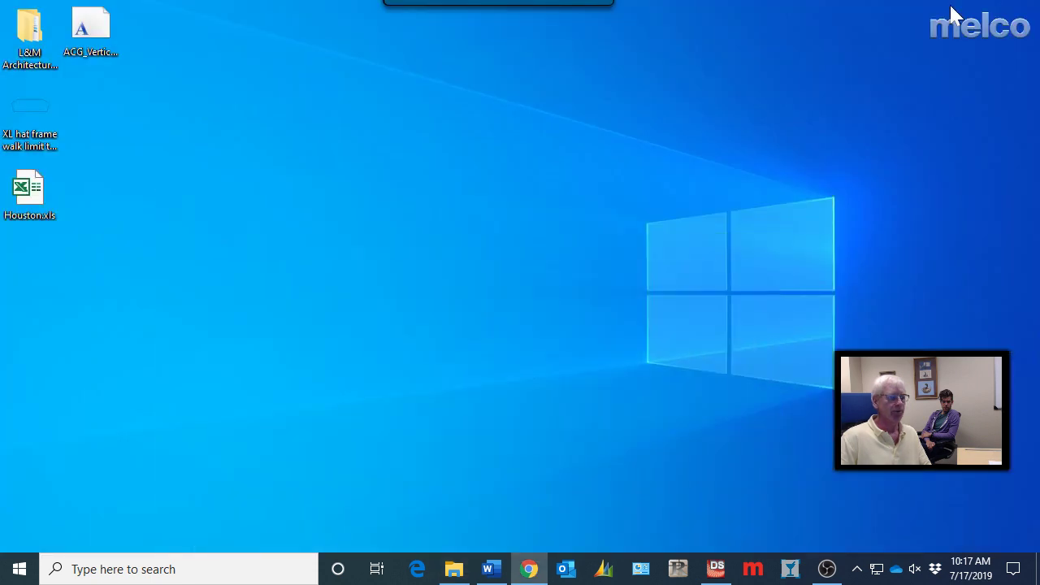
- Restore Design Shop, start the Lettering tool, and drop down the Alphabet list in Object Properties
{"action": "left_click", "coordinate": [716, 569]}
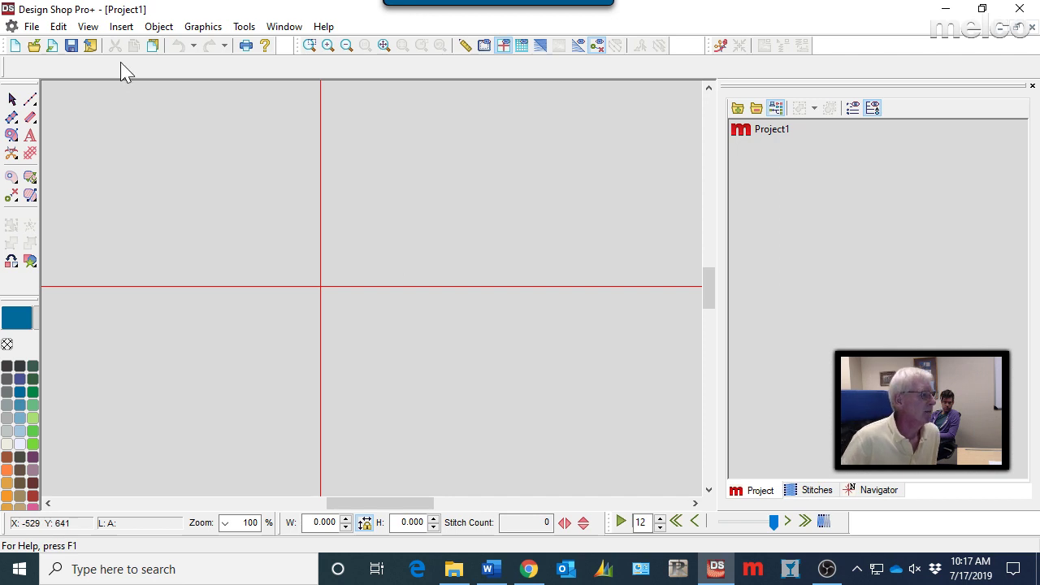
{"action": "left_click", "coordinate": [30, 135]}
{"action": "left_click_drag", "start_coordinate": [1039, 459], "coordinate": [523, 80]}
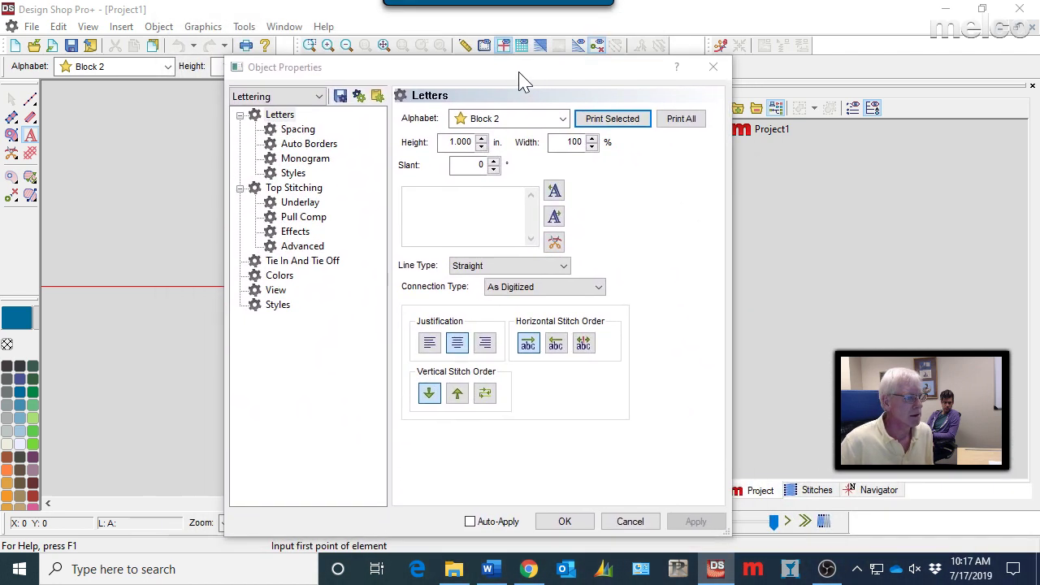
{"action": "left_click", "coordinate": [564, 119]}
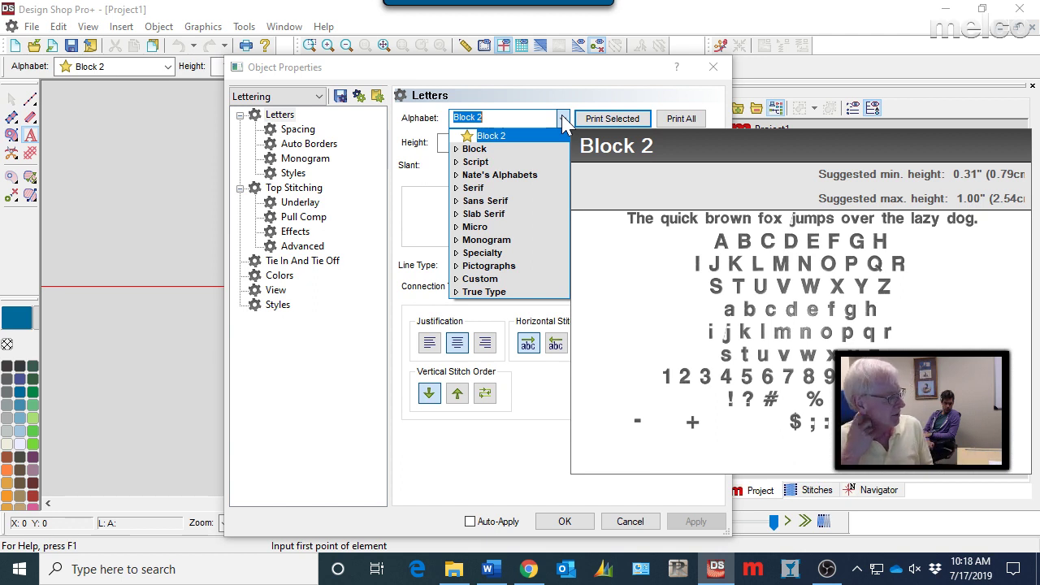
- Expand the Custom alphabet category, scroll through its fonts, and dismiss the list
{"action": "left_click", "coordinate": [457, 280]}
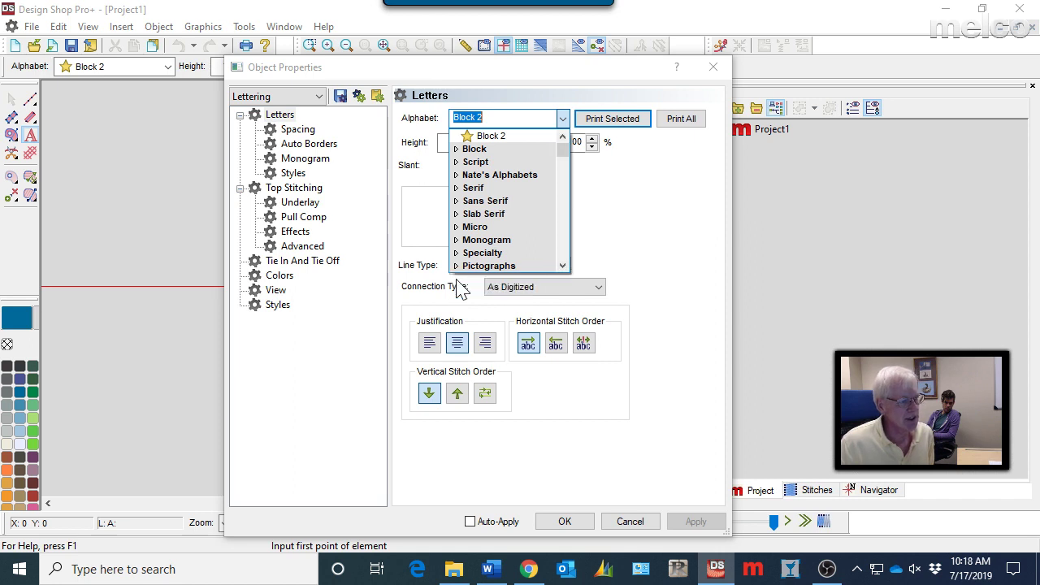
{"action": "left_click", "coordinate": [565, 175]}
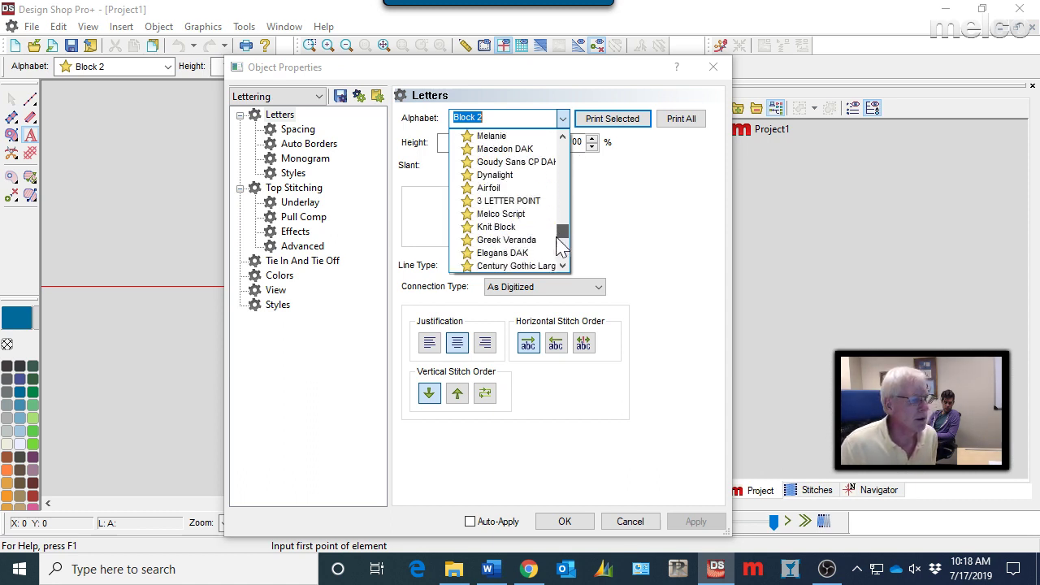
{"action": "left_click_drag", "start_coordinate": [561, 243], "coordinate": [581, 98]}
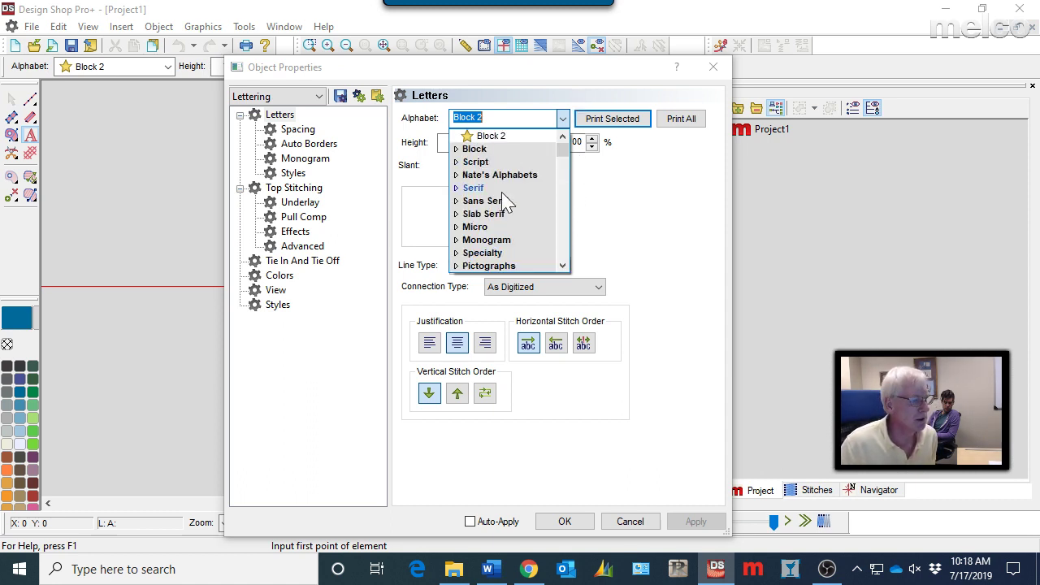
{"action": "left_click_drag", "start_coordinate": [562, 149], "coordinate": [560, 276]}
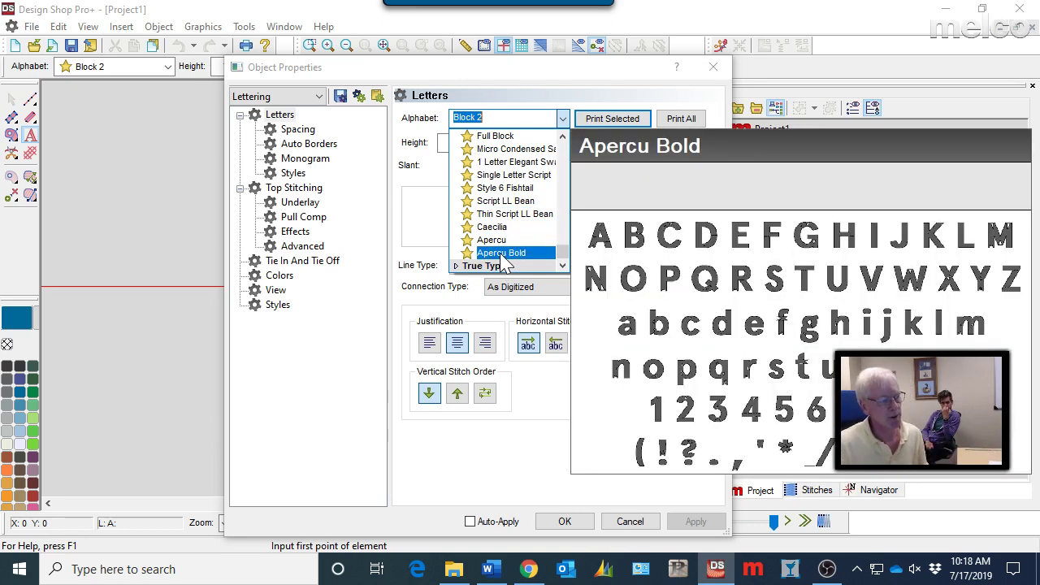
{"action": "scroll", "coordinate": [504, 203], "scroll_direction": "down", "scroll_amount": 5}
{"action": "key", "text": "Escape"}
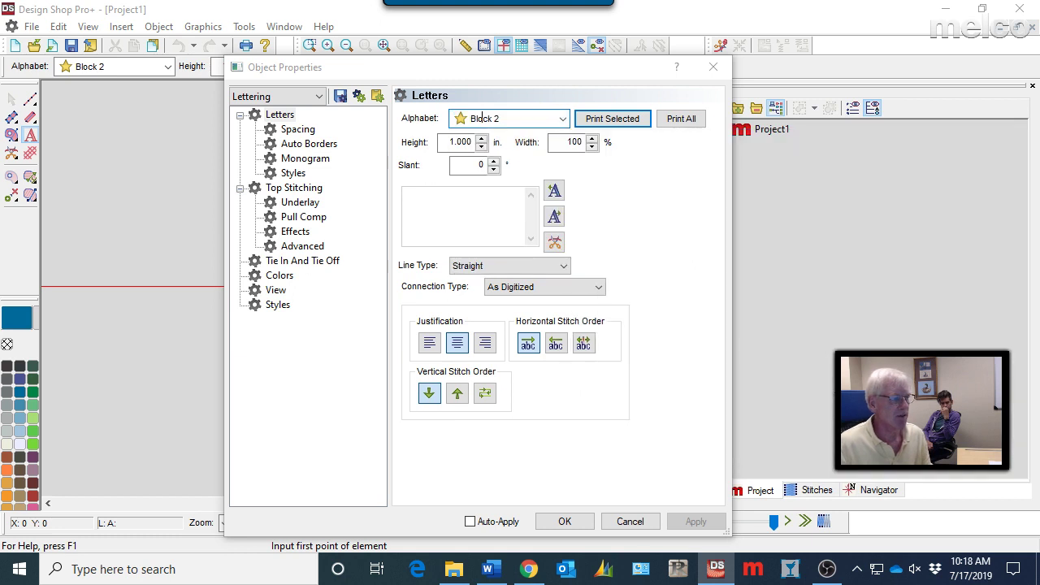
- Expand the Block alphabet category, scroll through it, and close the list keeping Block 2
{"action": "left_click", "coordinate": [561, 119]}
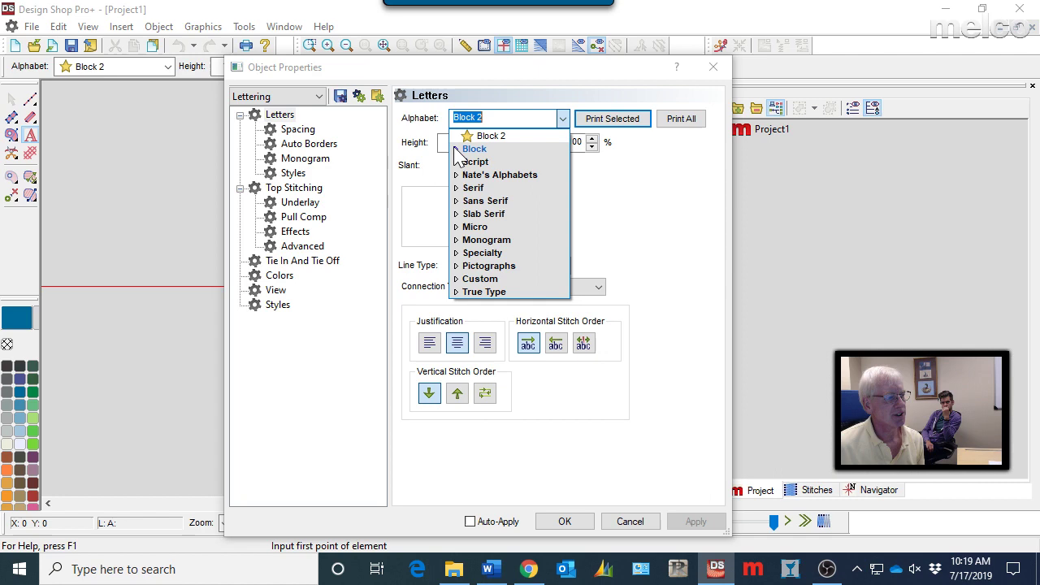
{"action": "left_click", "coordinate": [476, 155]}
{"action": "mouse_move", "coordinate": [479, 174]}
{"action": "scroll", "coordinate": [479, 180], "scroll_direction": "down", "scroll_amount": 1}
{"action": "scroll", "coordinate": [479, 183], "scroll_direction": "down", "scroll_amount": 7}
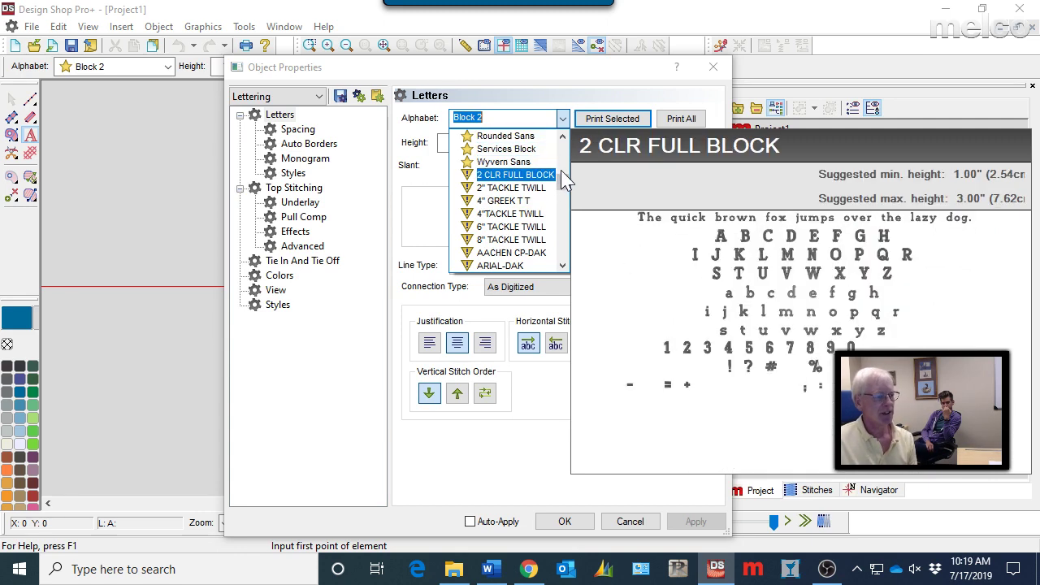
{"action": "left_click_drag", "start_coordinate": [566, 187], "coordinate": [559, 118]}
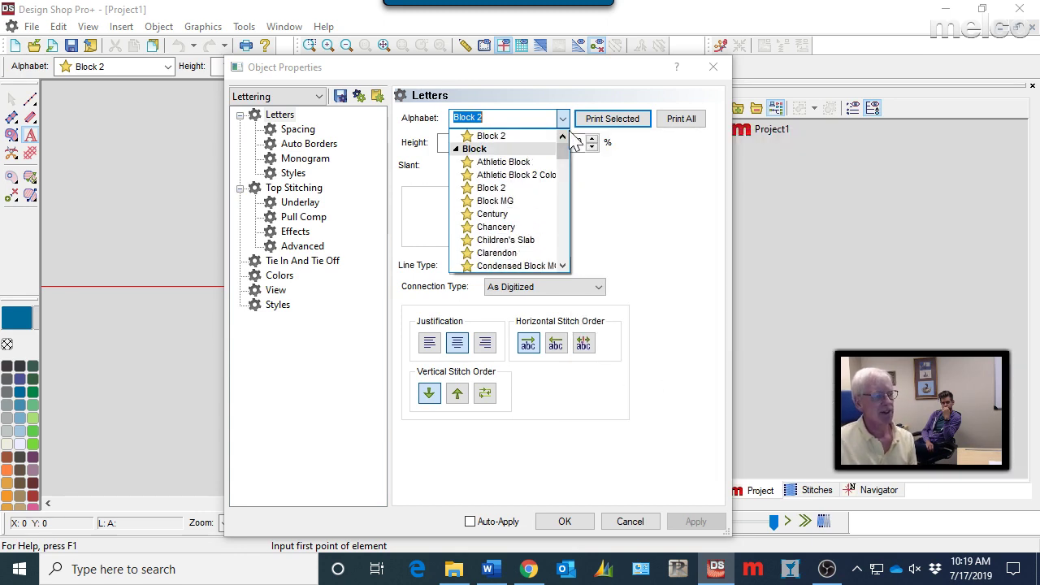
{"action": "left_click", "coordinate": [559, 117]}
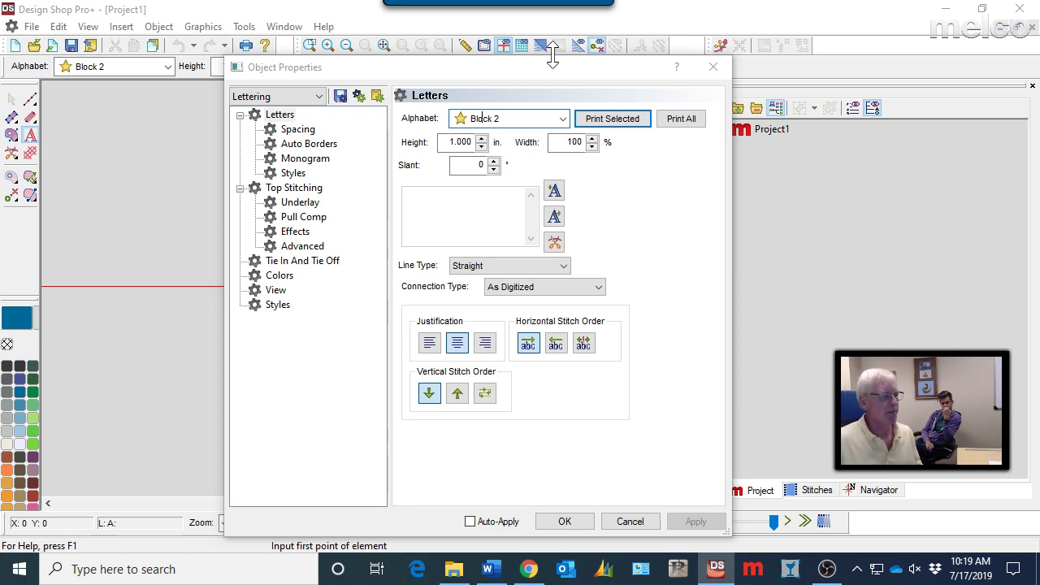
- Close the Object Properties dialog and minimize Design Shop Pro+
{"action": "left_click", "coordinate": [723, 73]}
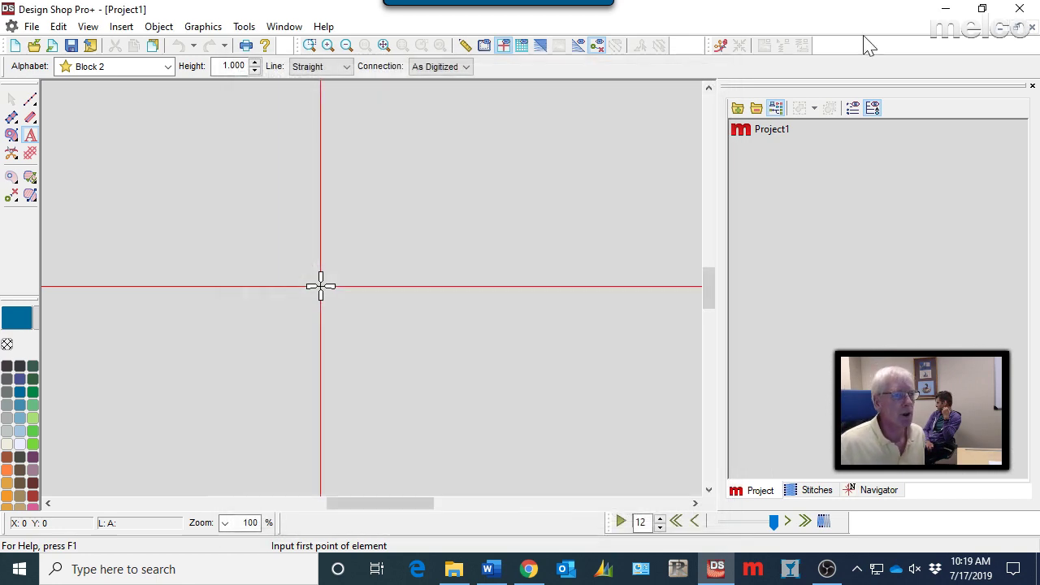
{"action": "left_click", "coordinate": [950, 13]}
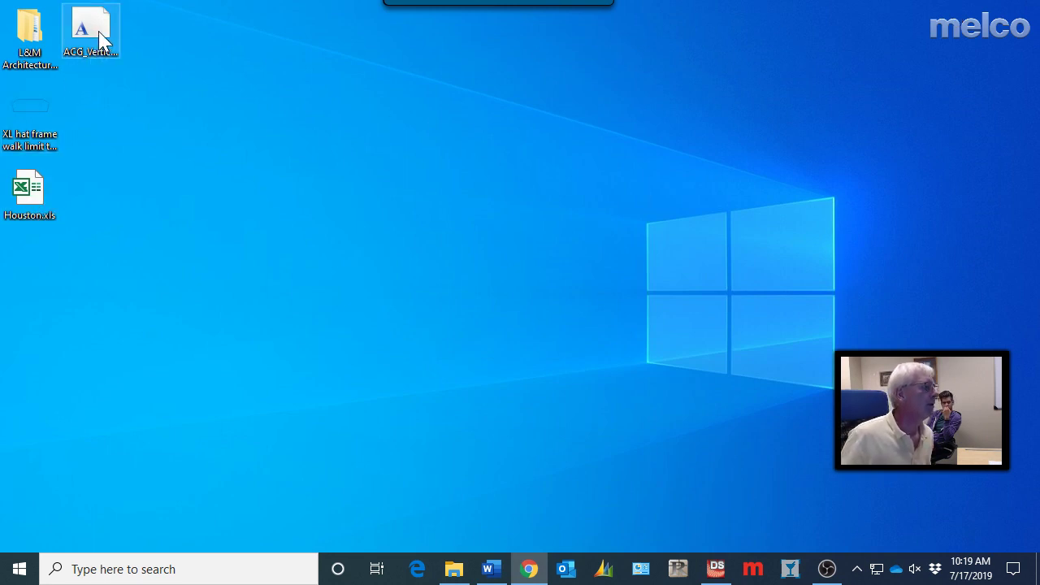
- Drag ACG_Vertical_v1.ttf from the top-left icon column to the centre of the desktop
{"action": "left_click_drag", "start_coordinate": [96, 39], "coordinate": [536, 246]}
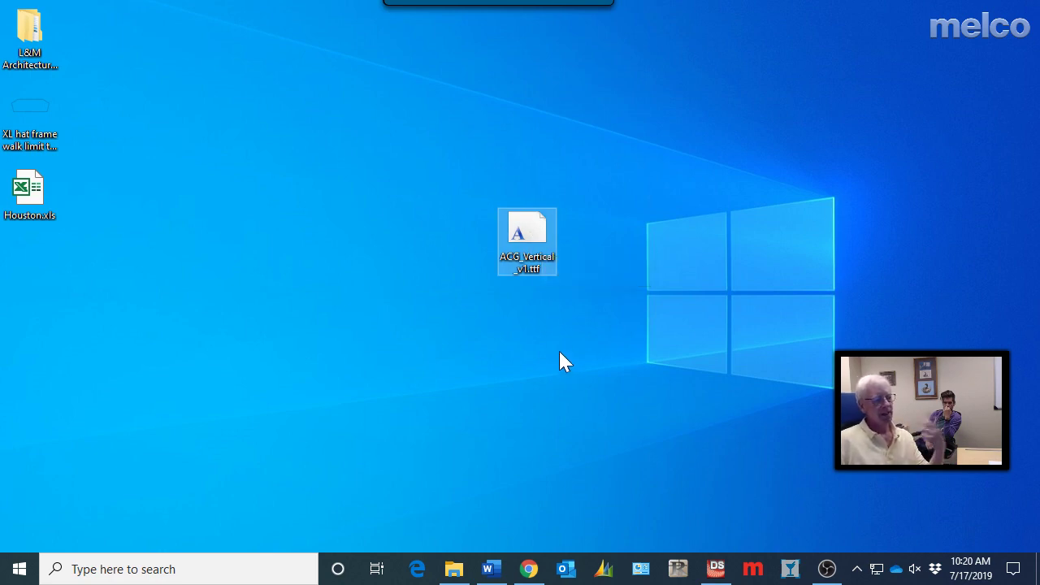
- Preview ACG_Vertical_v1.ttf, install the ACG Vertical font, and close the Font Viewer
{"action": "right_click", "coordinate": [524, 237]}
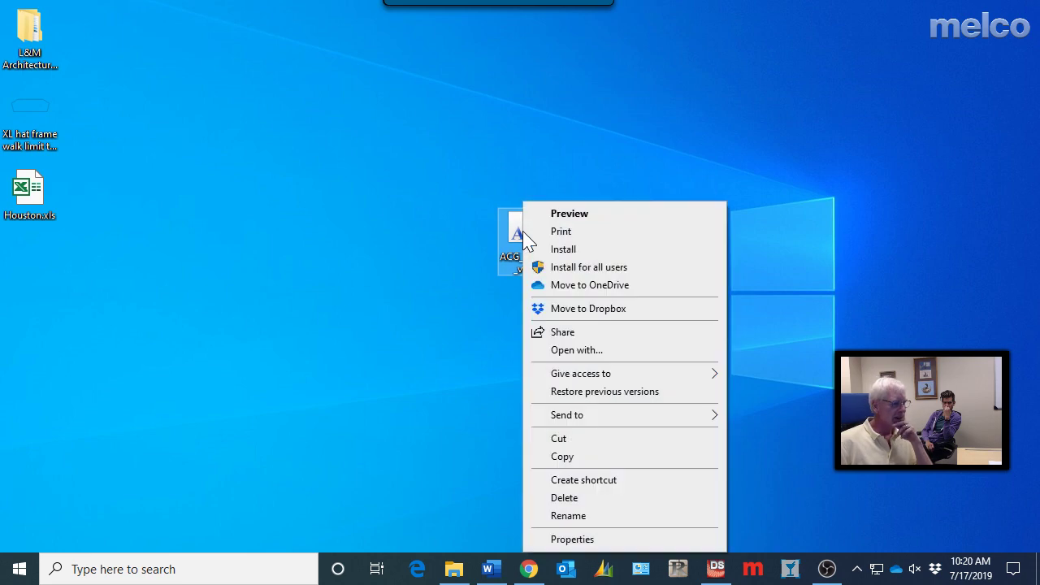
{"action": "left_click", "coordinate": [573, 218]}
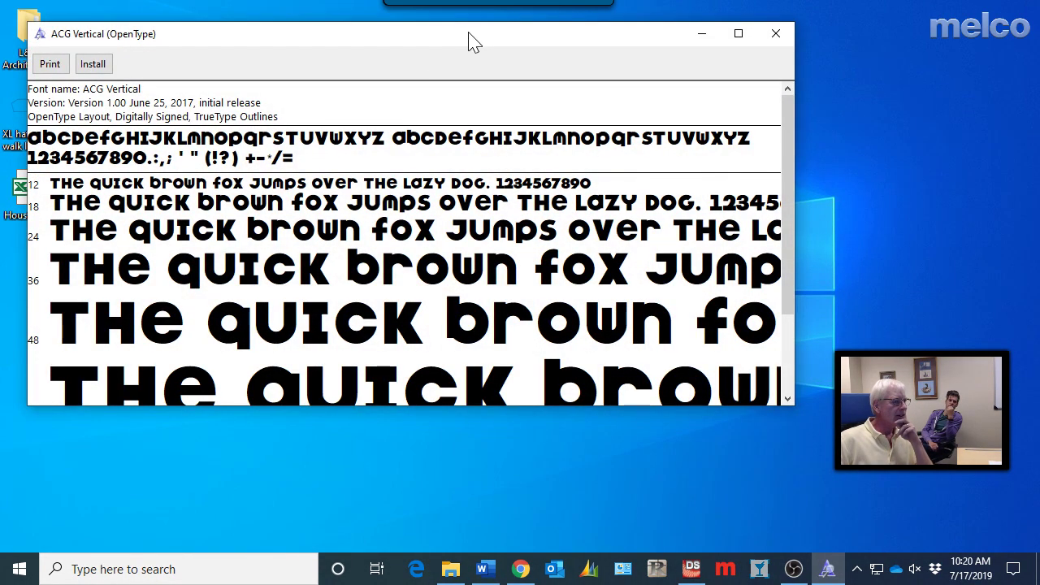
{"action": "left_click_drag", "start_coordinate": [466, 40], "coordinate": [619, 37]}
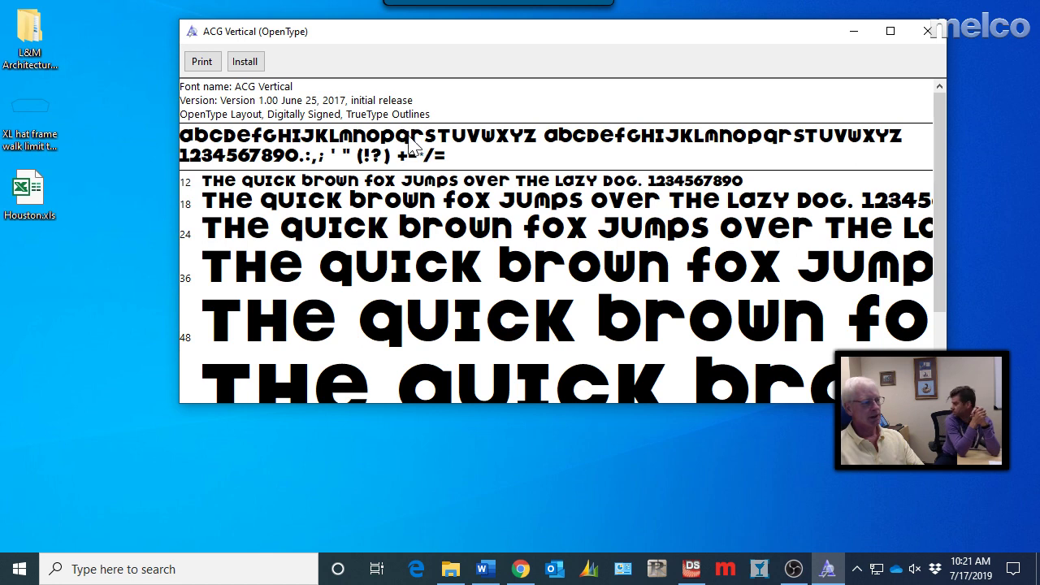
{"action": "left_click", "coordinate": [247, 63]}
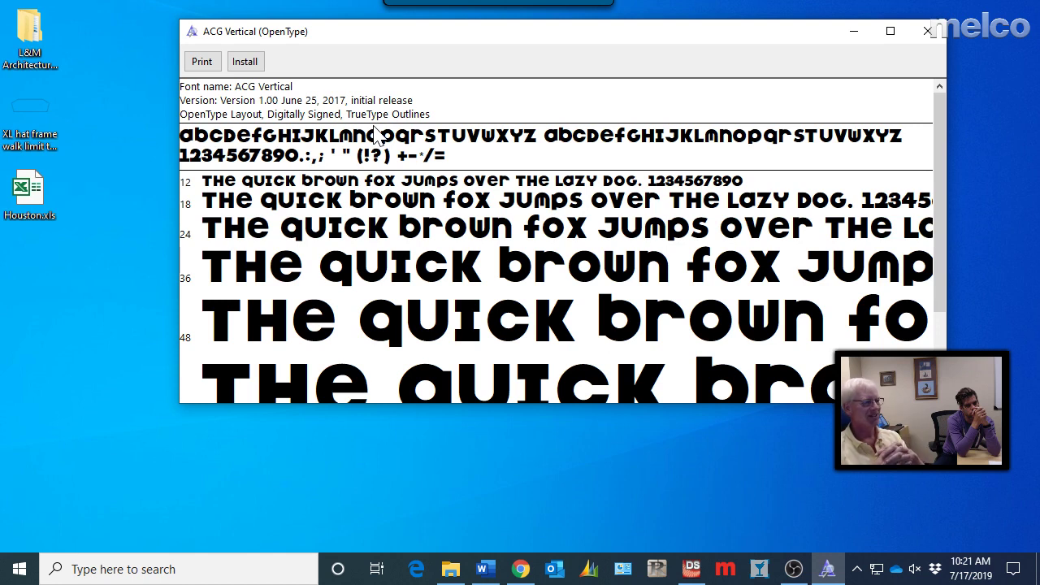
{"action": "left_click", "coordinate": [926, 33]}
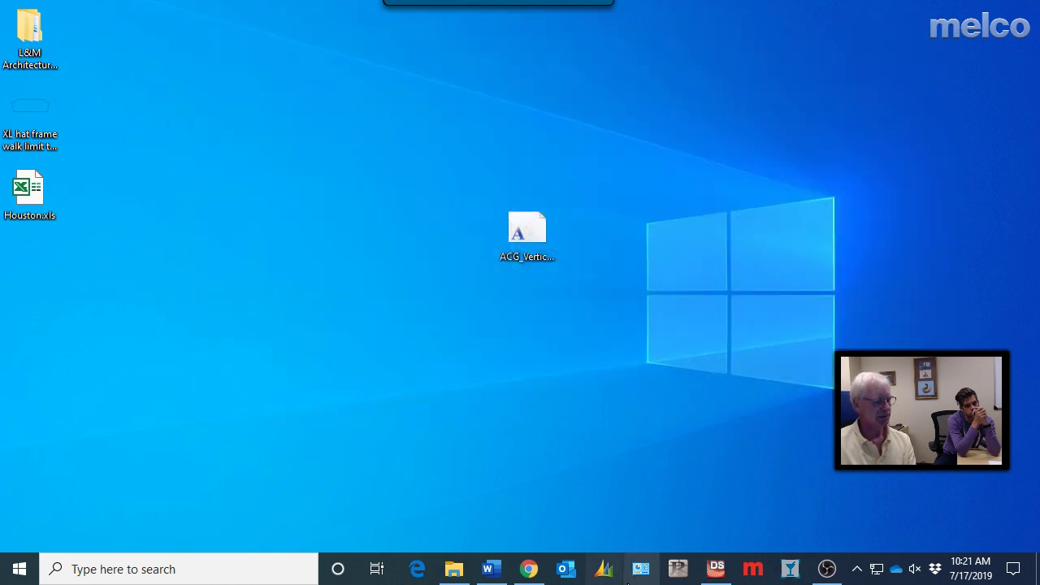
{"action": "left_click", "coordinate": [641, 569]}
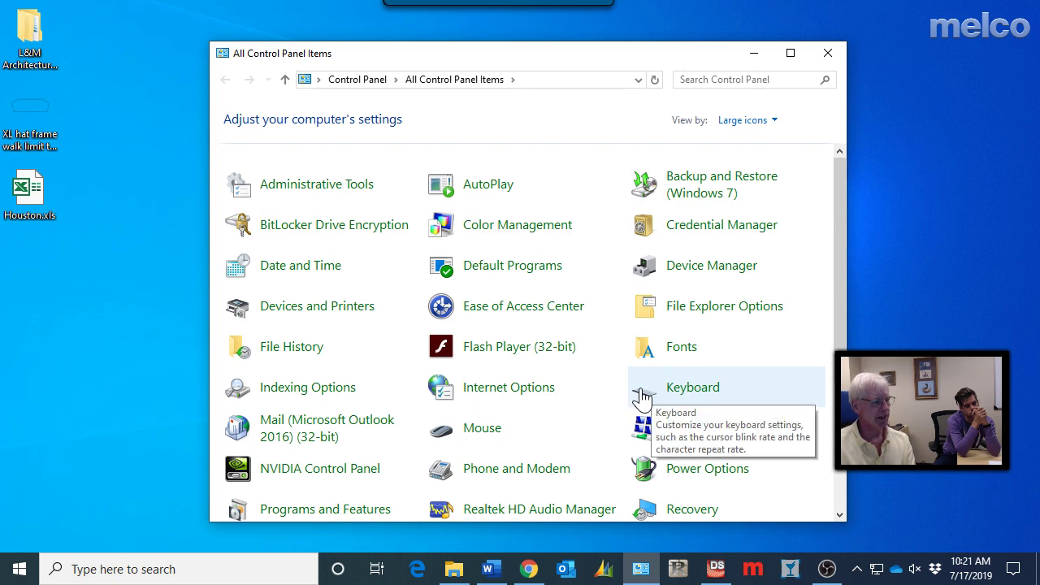
{"action": "left_click", "coordinate": [674, 351]}
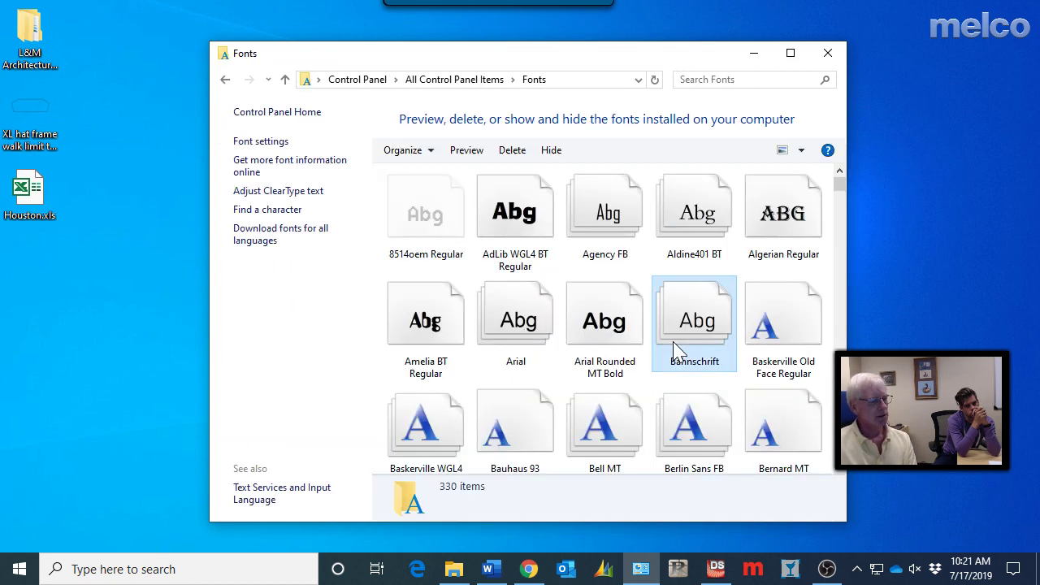
{"action": "double_click", "coordinate": [676, 351]}
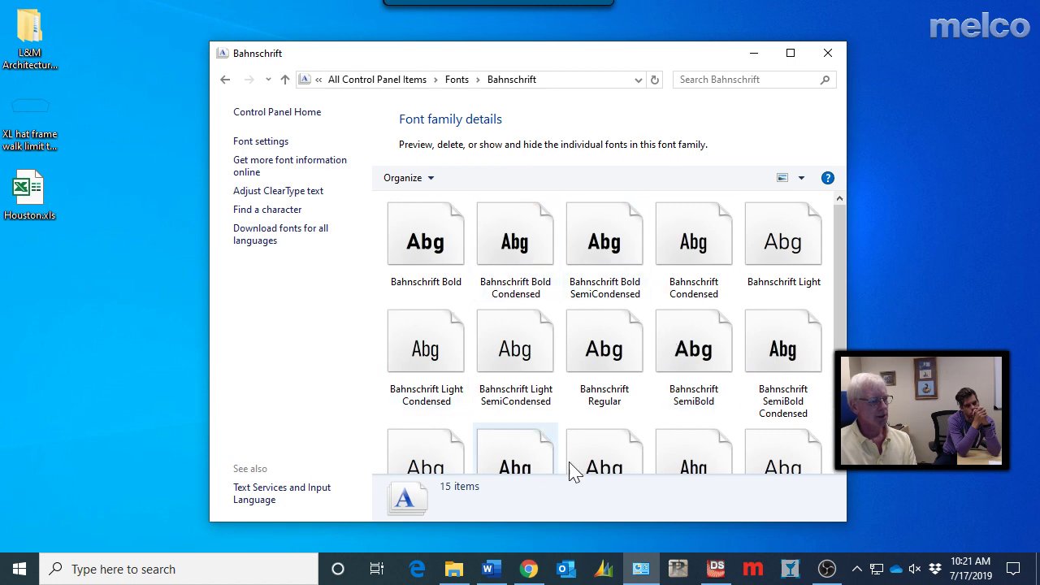
{"action": "scroll", "coordinate": [650, 337], "scroll_direction": "down", "scroll_amount": 1}
{"action": "scroll", "coordinate": [650, 338], "scroll_direction": "up", "scroll_amount": 1}
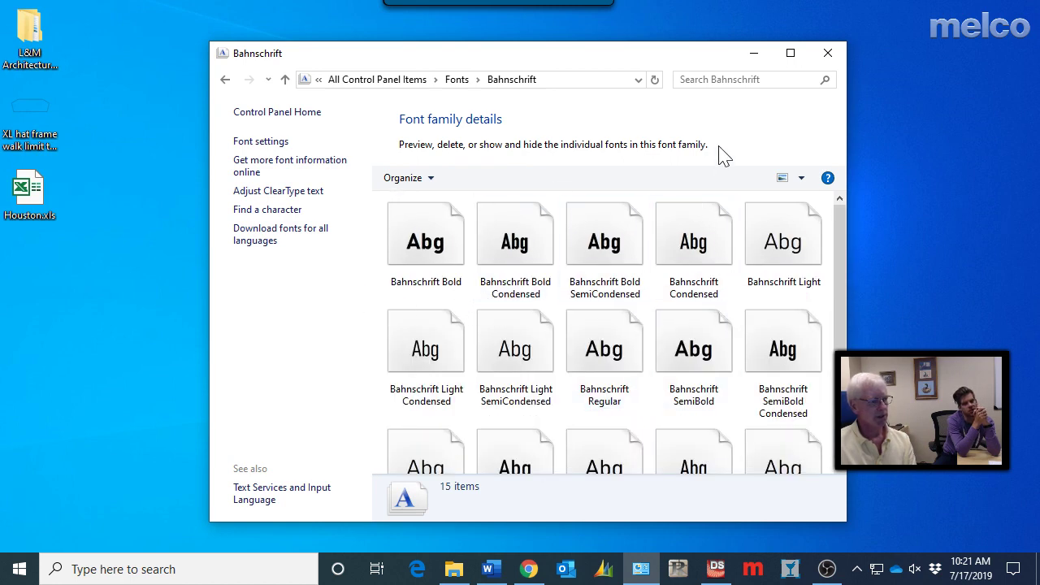
{"action": "key", "text": "alt+Left"}
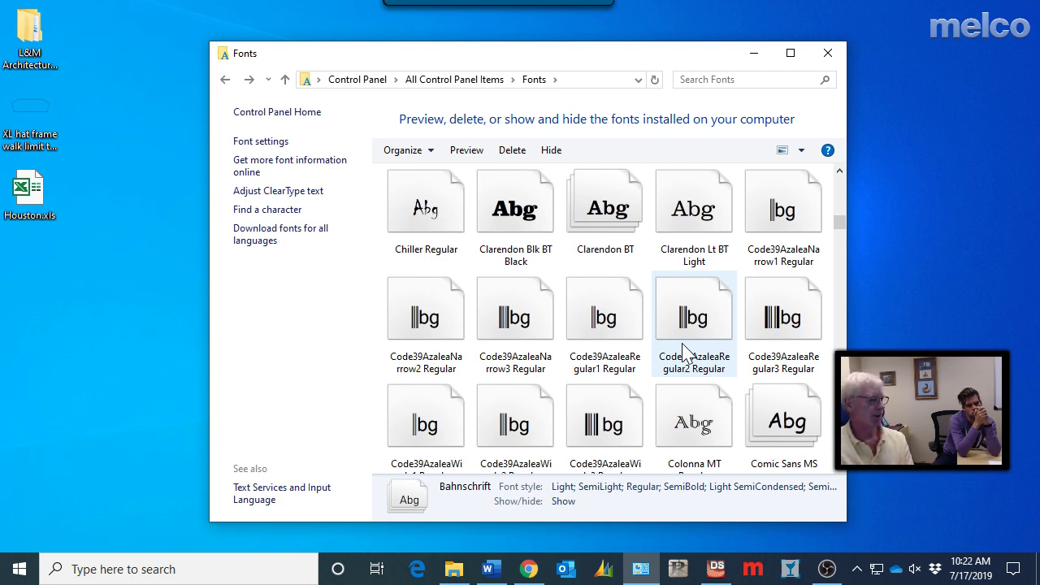
{"action": "left_click", "coordinate": [829, 55]}
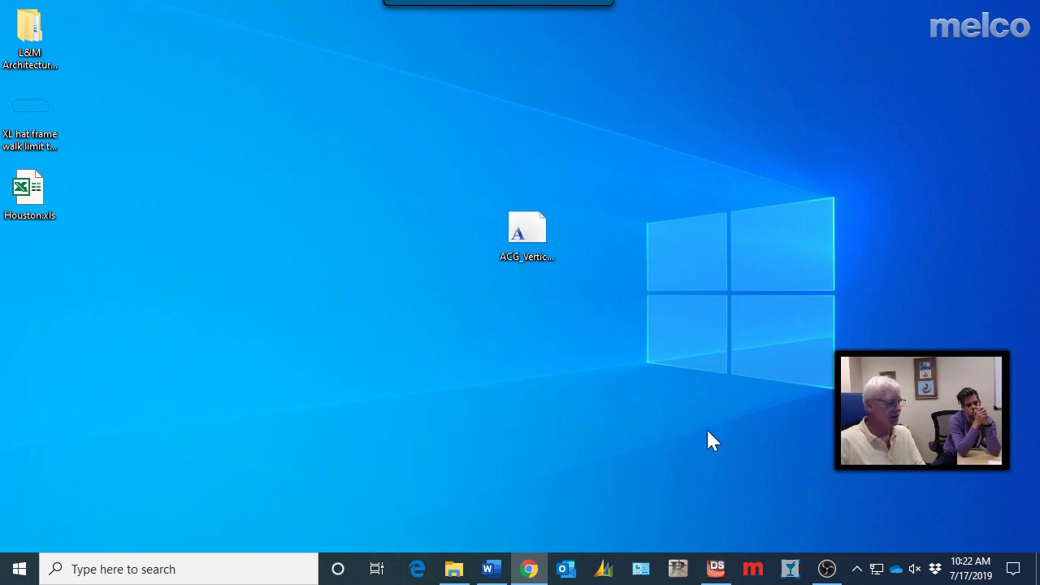
- Restore Design Shop and browse the True Type category in the Alphabet list
{"action": "left_click", "coordinate": [718, 571]}
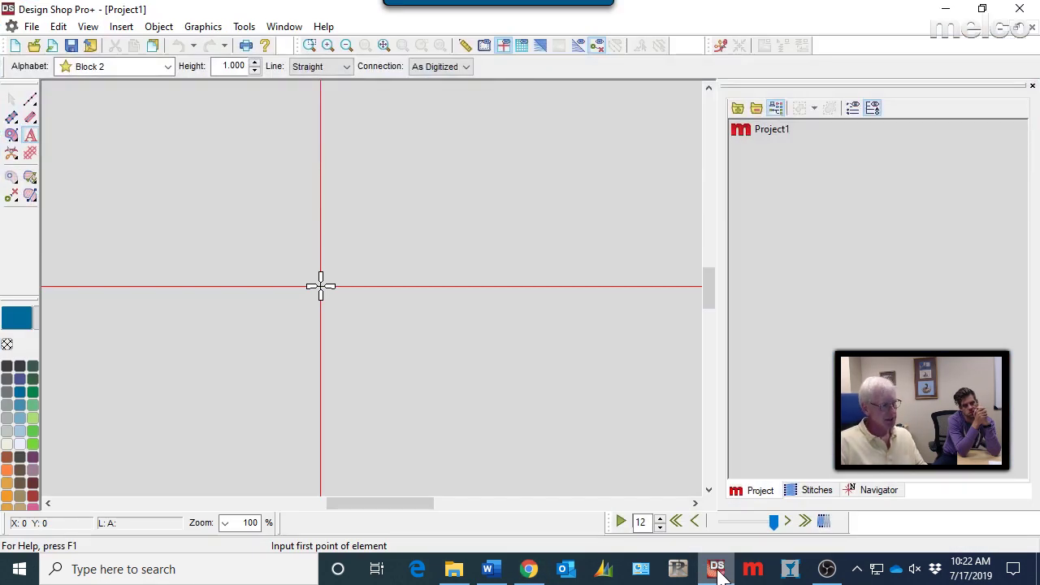
{"action": "left_click", "coordinate": [169, 69]}
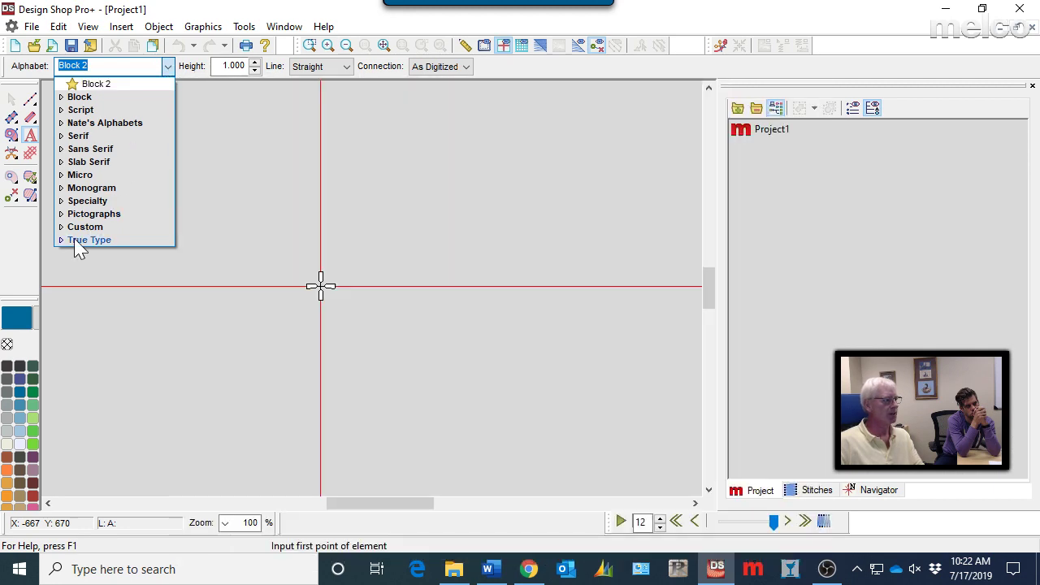
{"action": "double_click", "coordinate": [67, 242]}
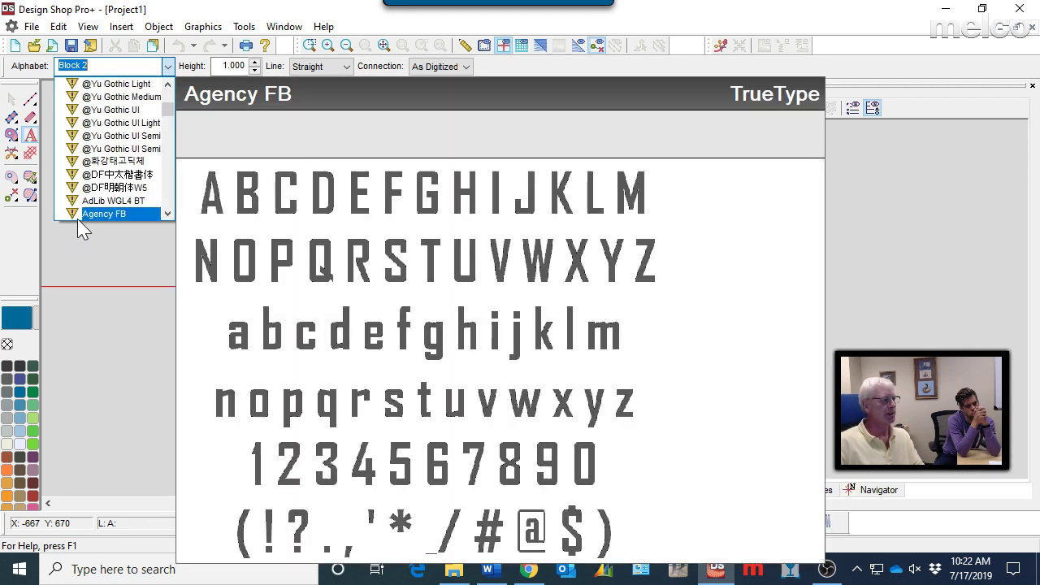
{"action": "left_click_drag", "start_coordinate": [168, 104], "coordinate": [173, 145]}
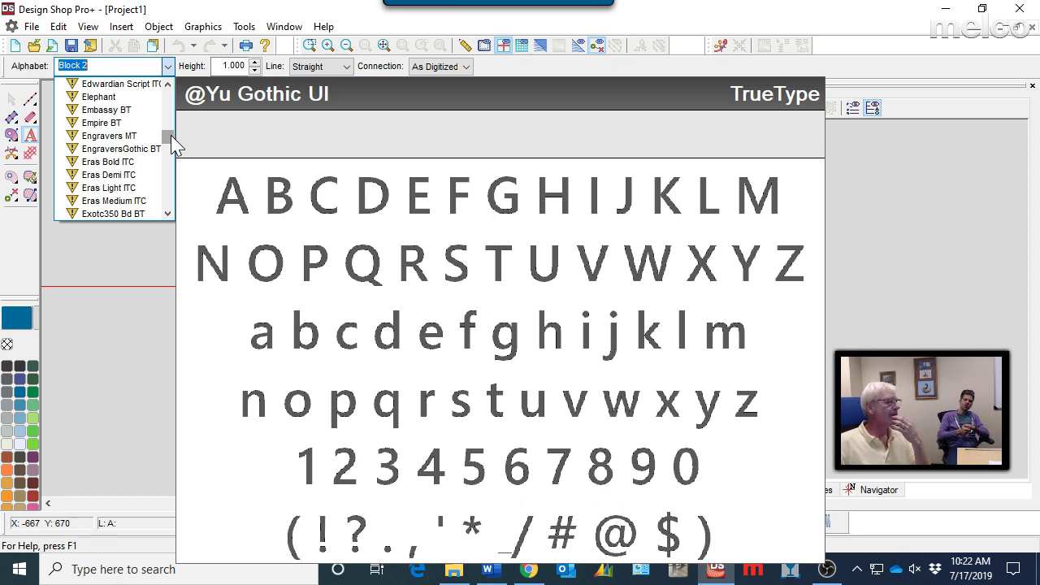
{"action": "scroll", "coordinate": [173, 143], "scroll_direction": "down", "scroll_amount": 5}
{"action": "left_click", "coordinate": [114, 292]}
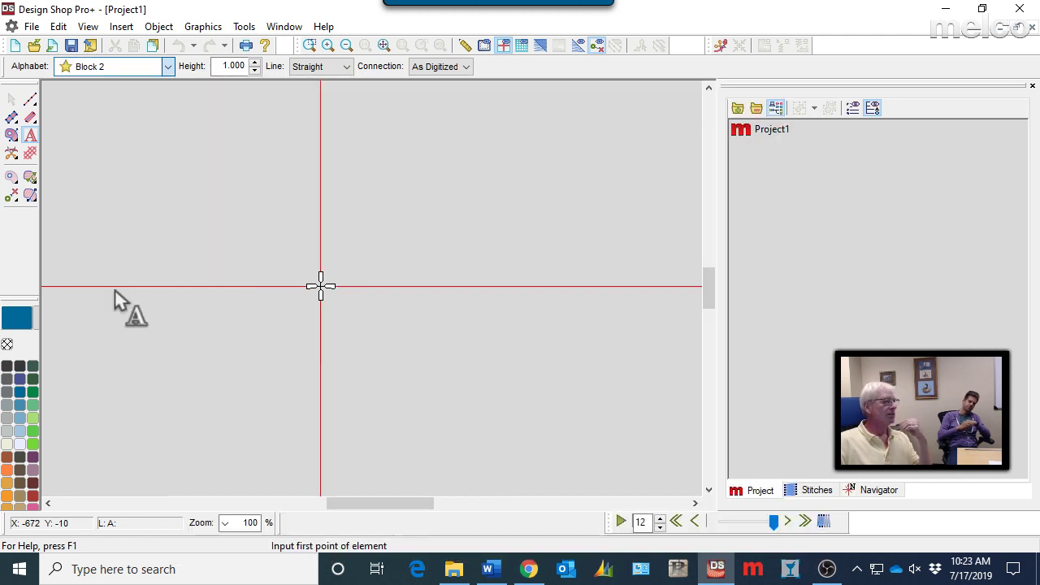